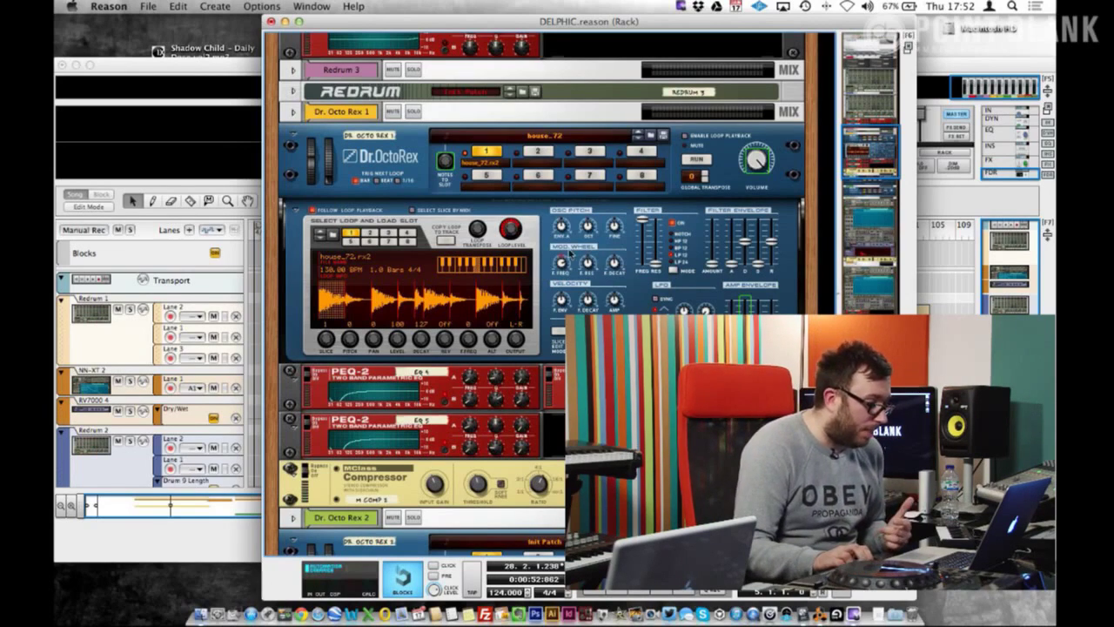
- Bring the DELPHIC sequencer to the front and play the arrangement from bar 25
left_click(237, 68)
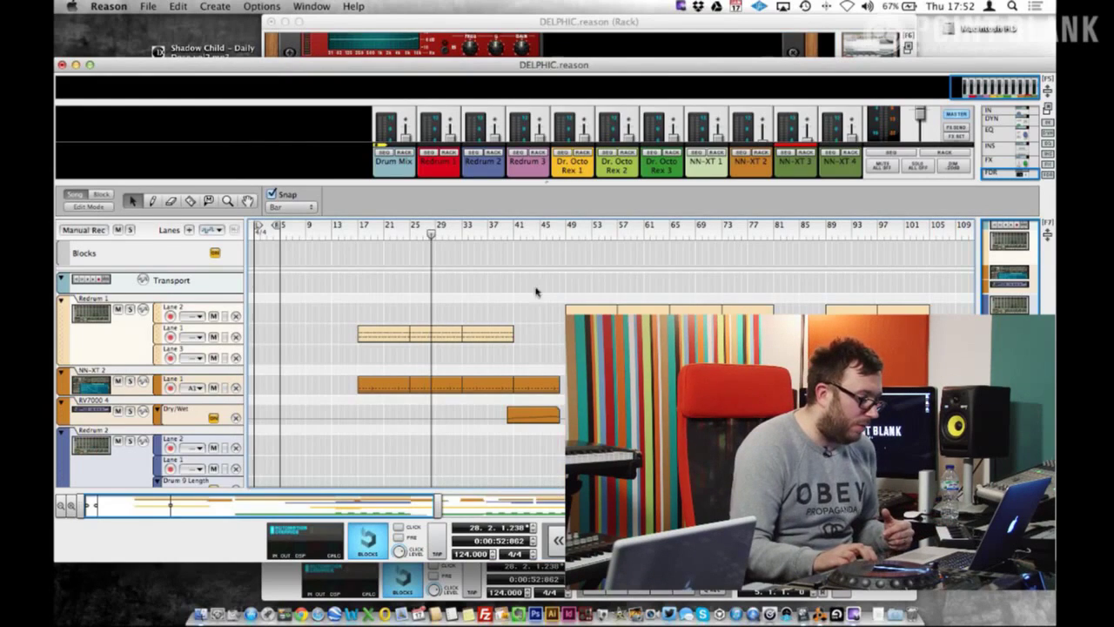
left_click(408, 229)
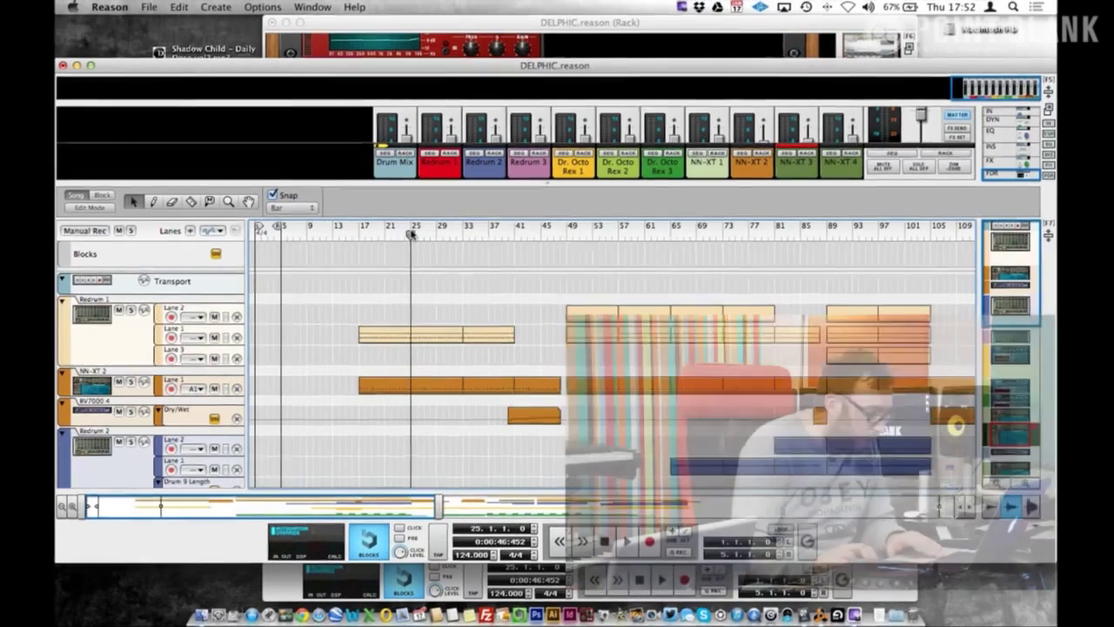
key("space")
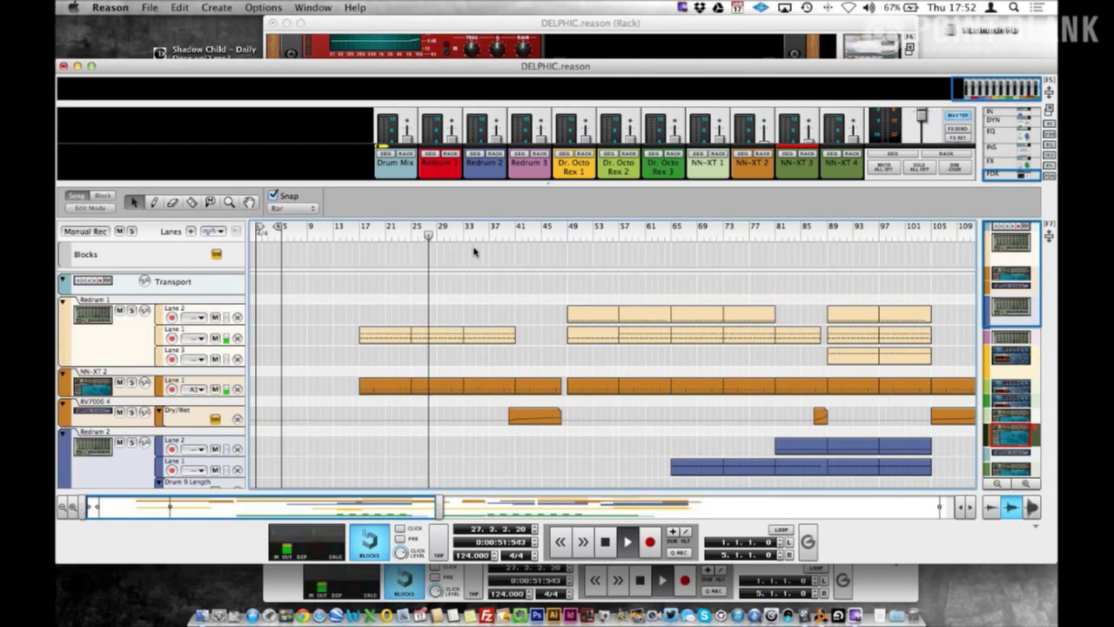
- Go to Redrum 1 in the rack, stop the song and audition the drum machine's own step pattern
left_click(553, 27)
scroll(591, 258, "up", 15)
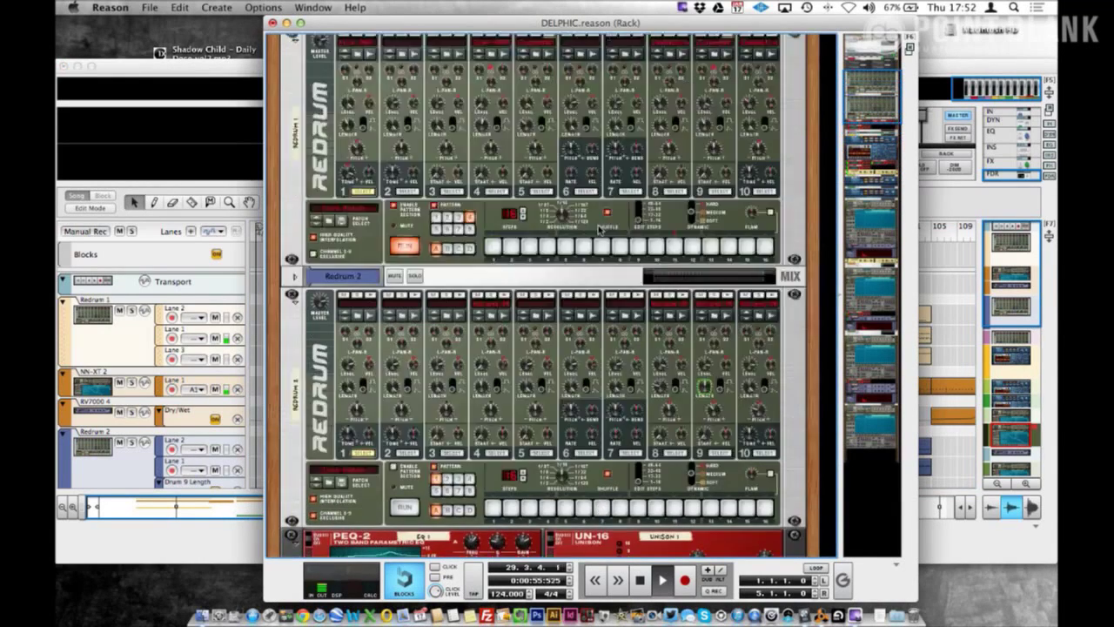
key("space")
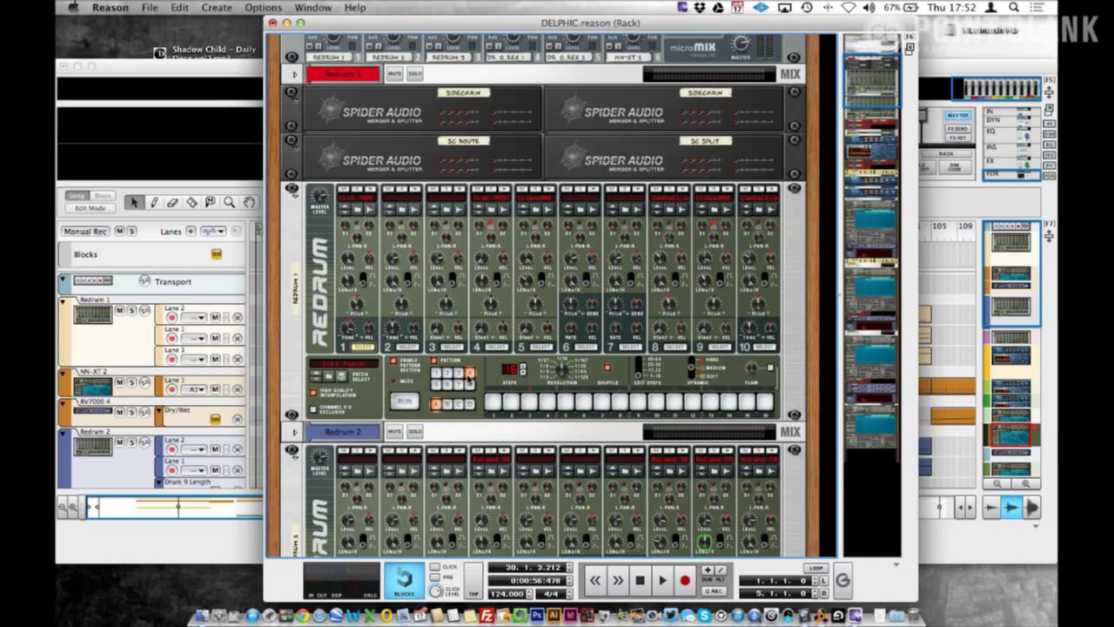
left_click(405, 401)
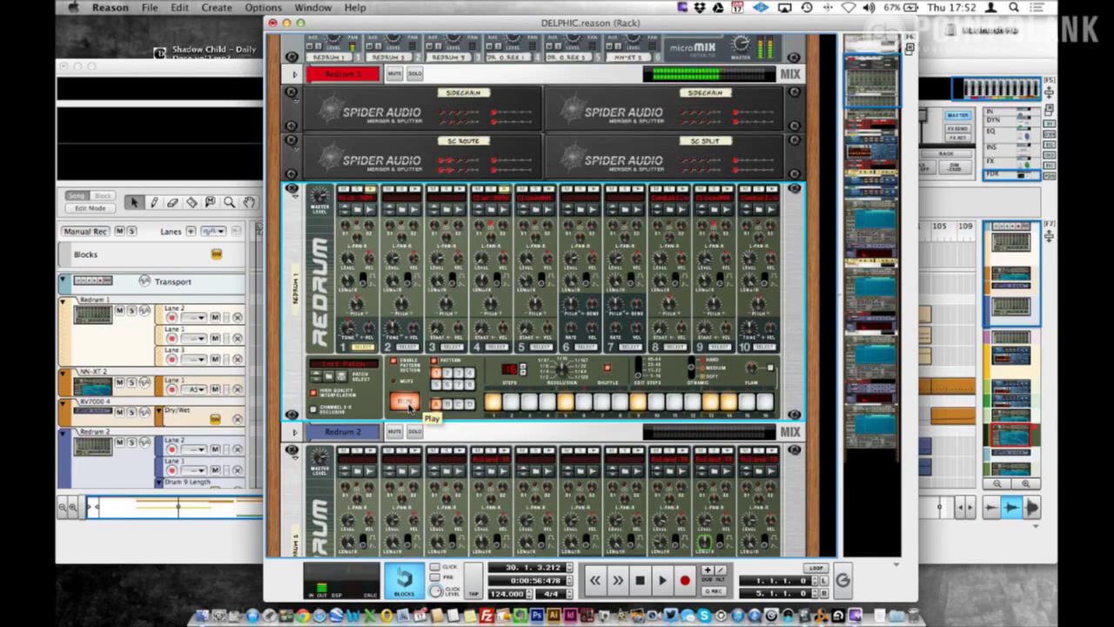
key("space")
left_click(407, 402)
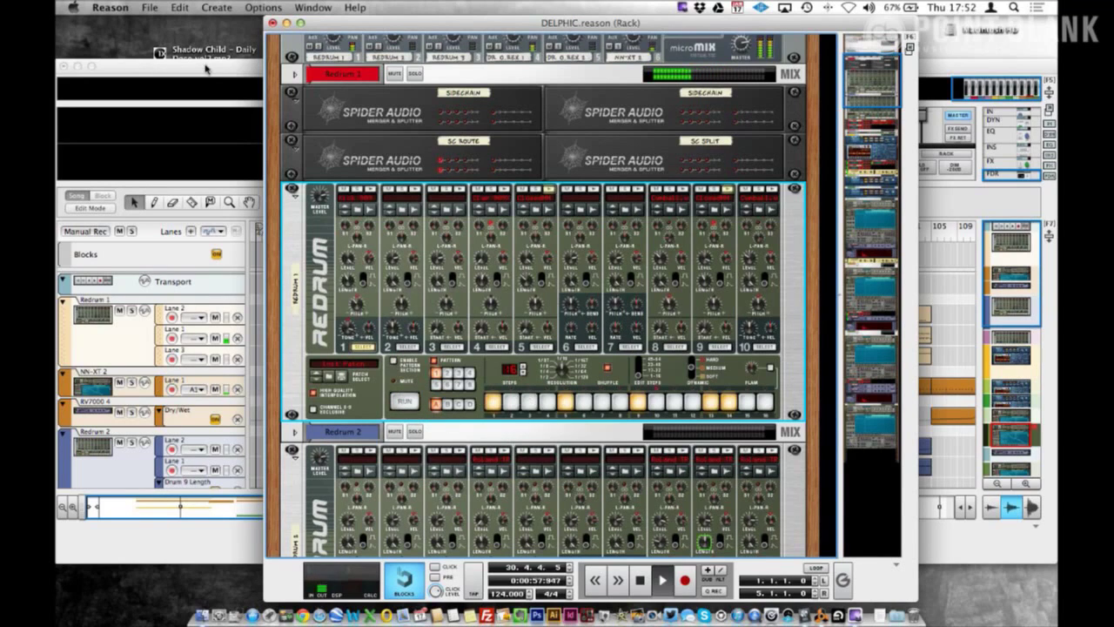
- Return to the sequencer, select the NN-XT 2 track and look through the remaining instrument tracks
left_click(258, 390)
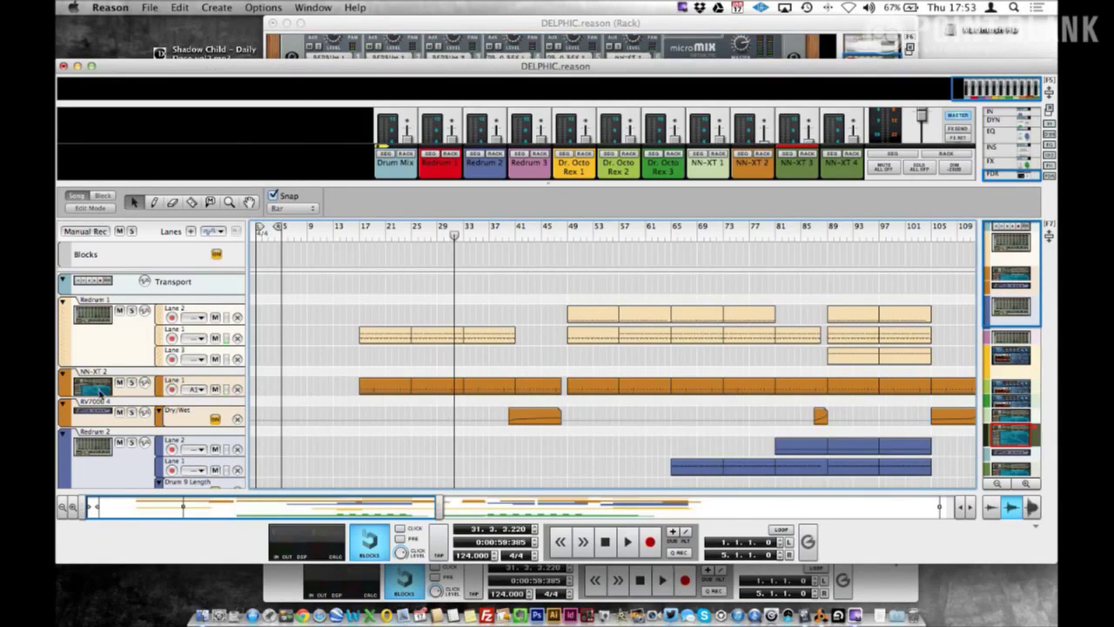
left_click(101, 393)
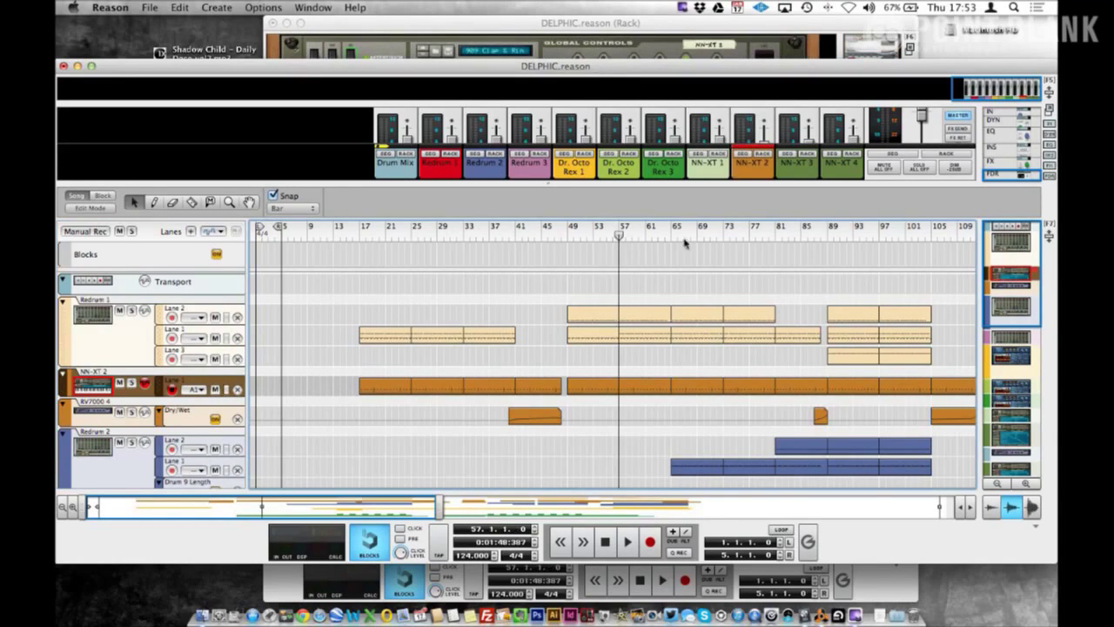
scroll(454, 361, "down", 5)
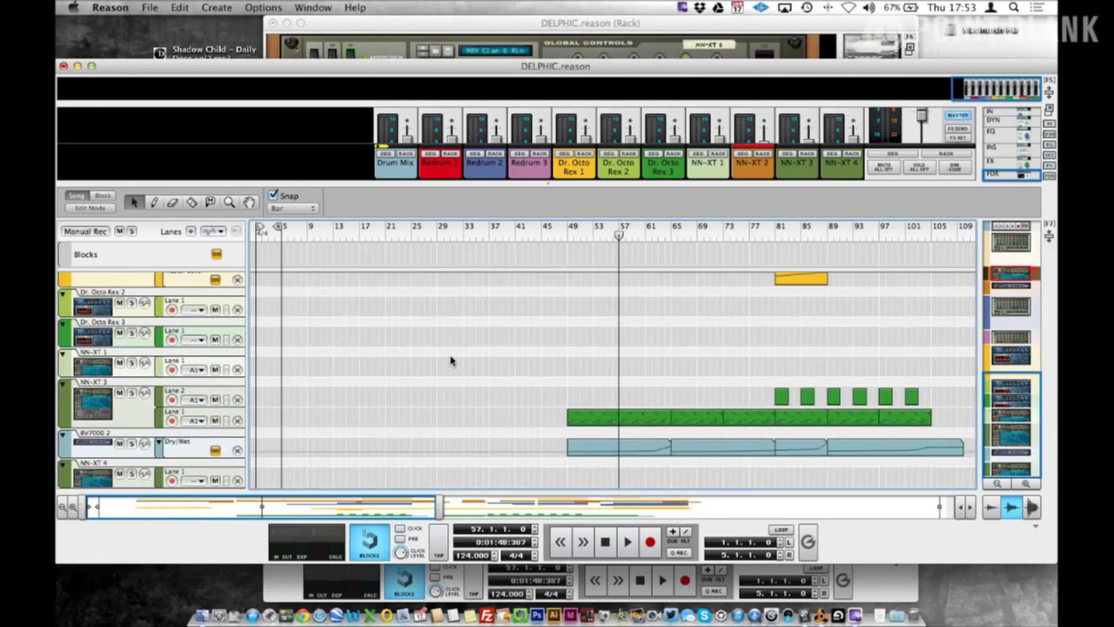
scroll(258, 368, "up", 5)
scroll(258, 368, "down", 5)
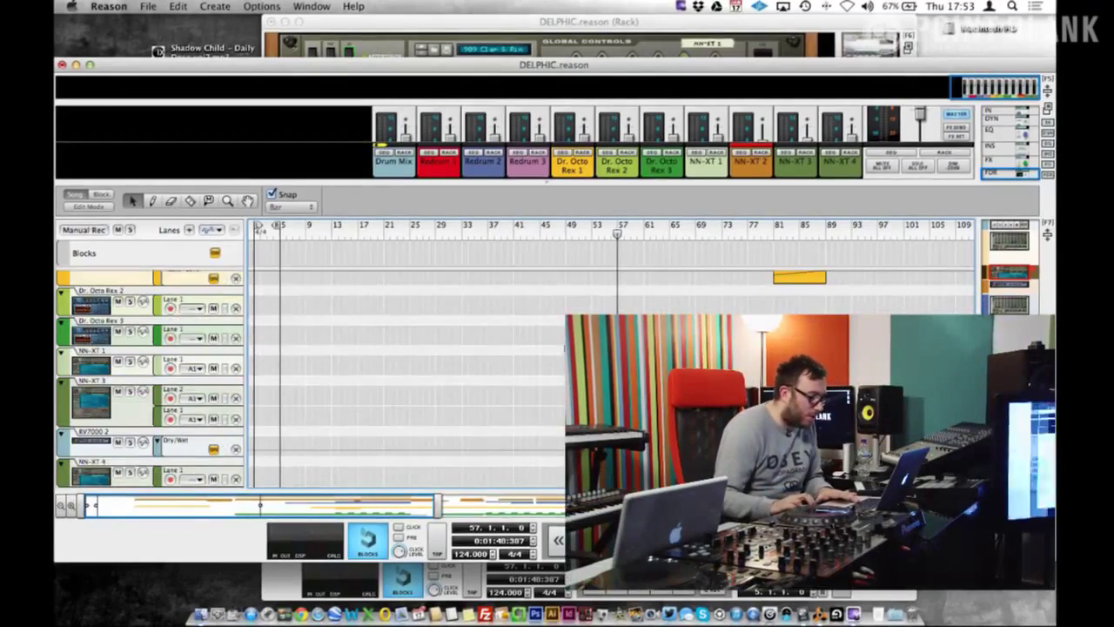
- Switch to Logic Pro to view the DELPHIC arrangement
key("ctrl+Left")
key("ctrl+Left")
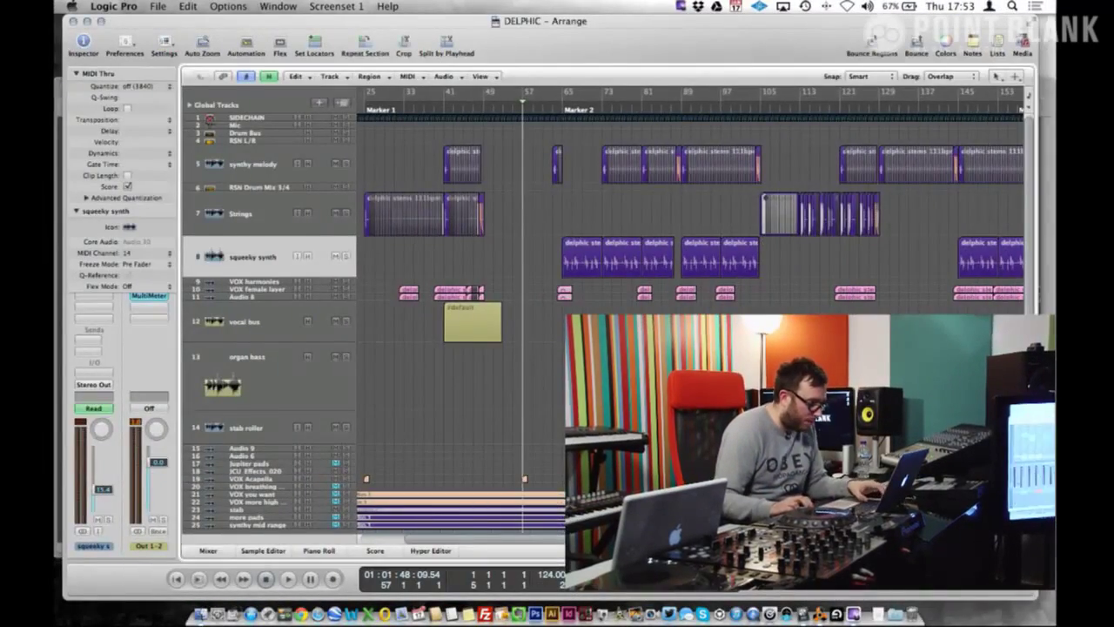
- Switch back to Reason and examine the Redrum 2 drum machine and its effects in the rack during playback
key("super+2")
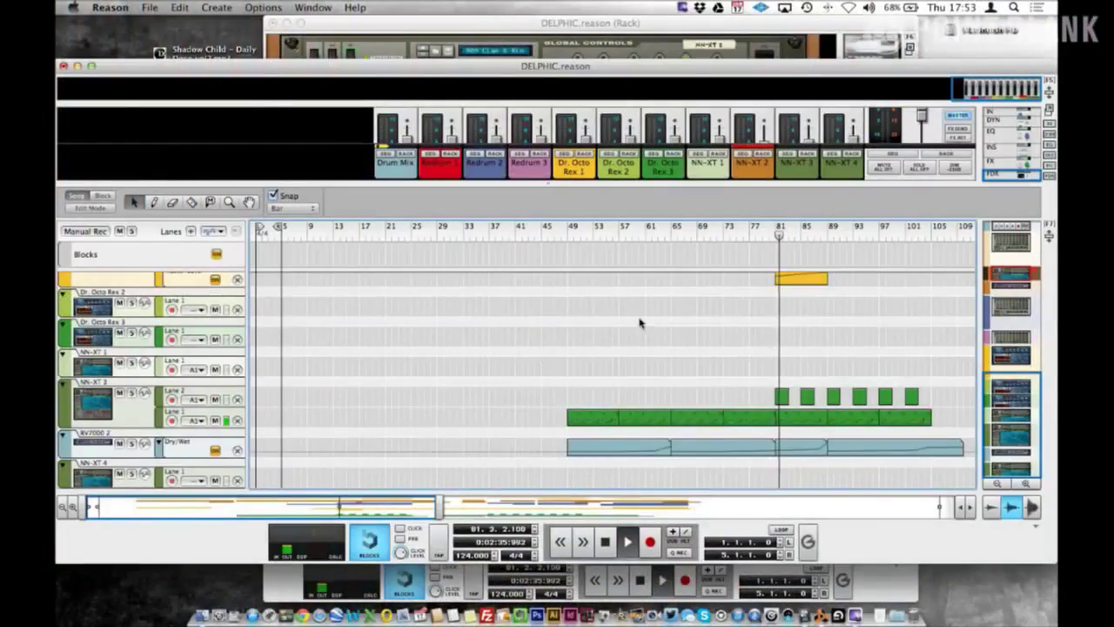
key("F6")
scroll(669, 260, "up", 20)
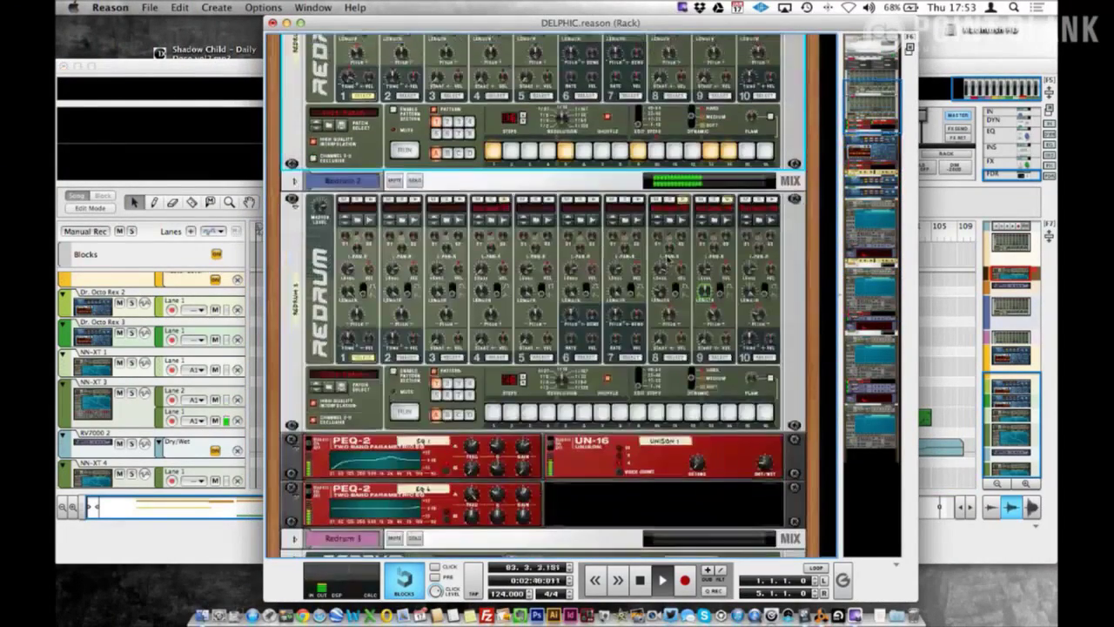
scroll(667, 259, "up", 3)
scroll(566, 269, "down", 3)
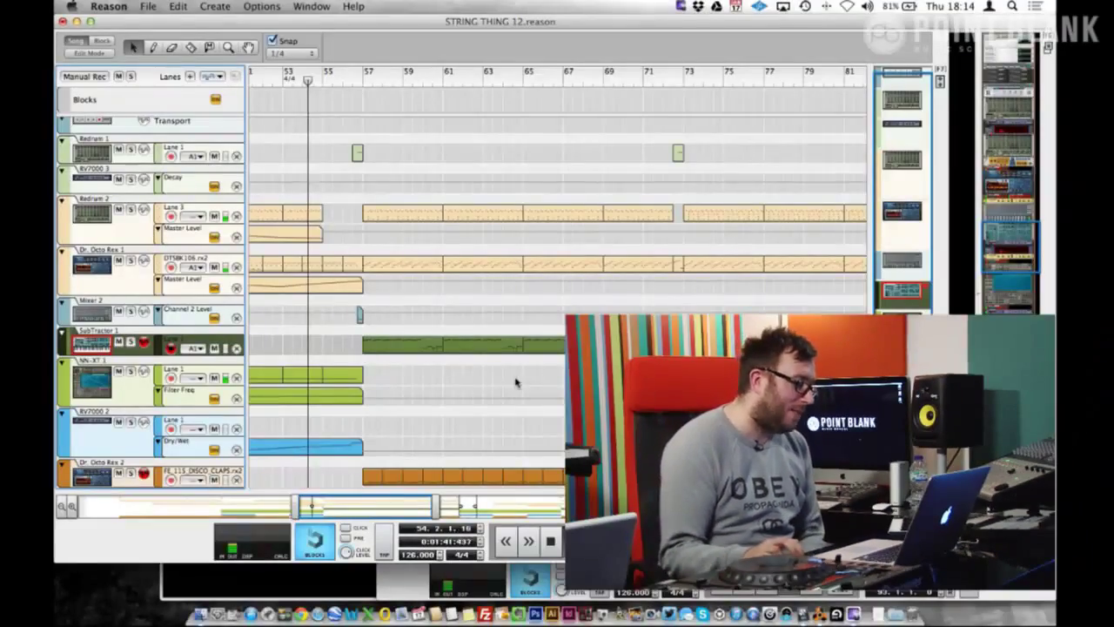
- Open the SubTractor 1 bass clip starting at bar 57 for note editing and stop playback
double_click(430, 346)
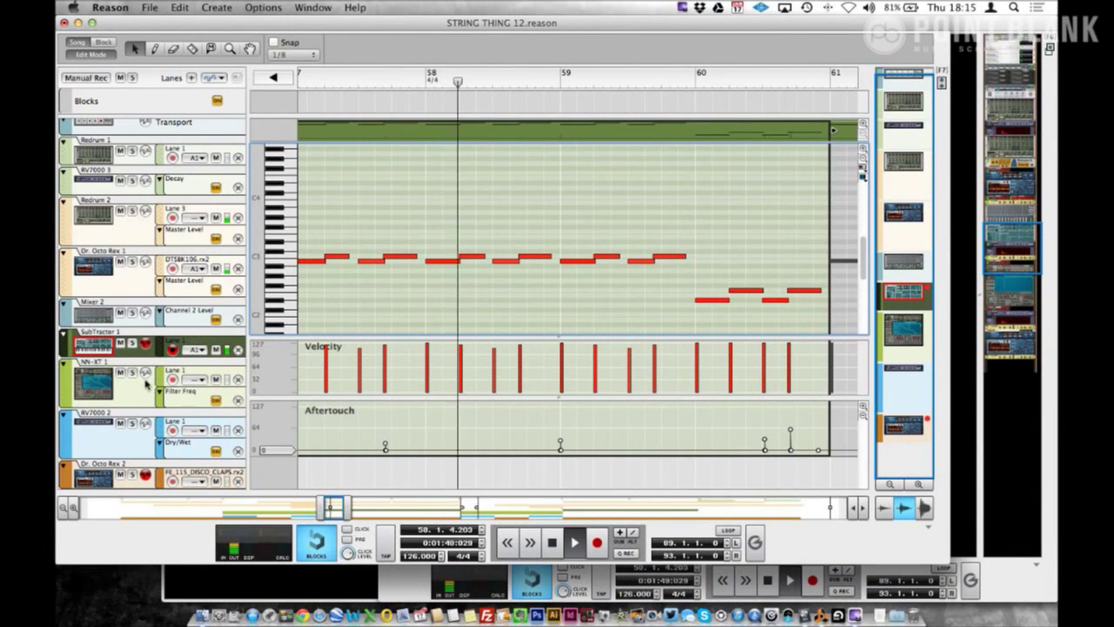
key("space")
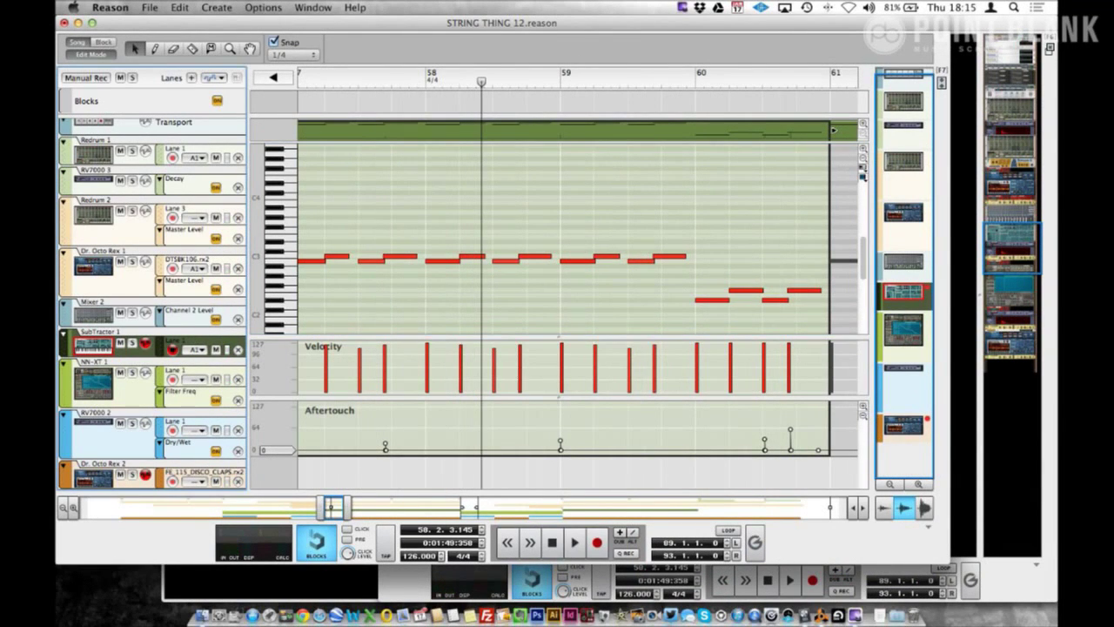
- Activate the Akai LPD8 for use with Reason in the control surface preferences, leaving the preferences closed
left_click(111, 7)
left_click(130, 42)
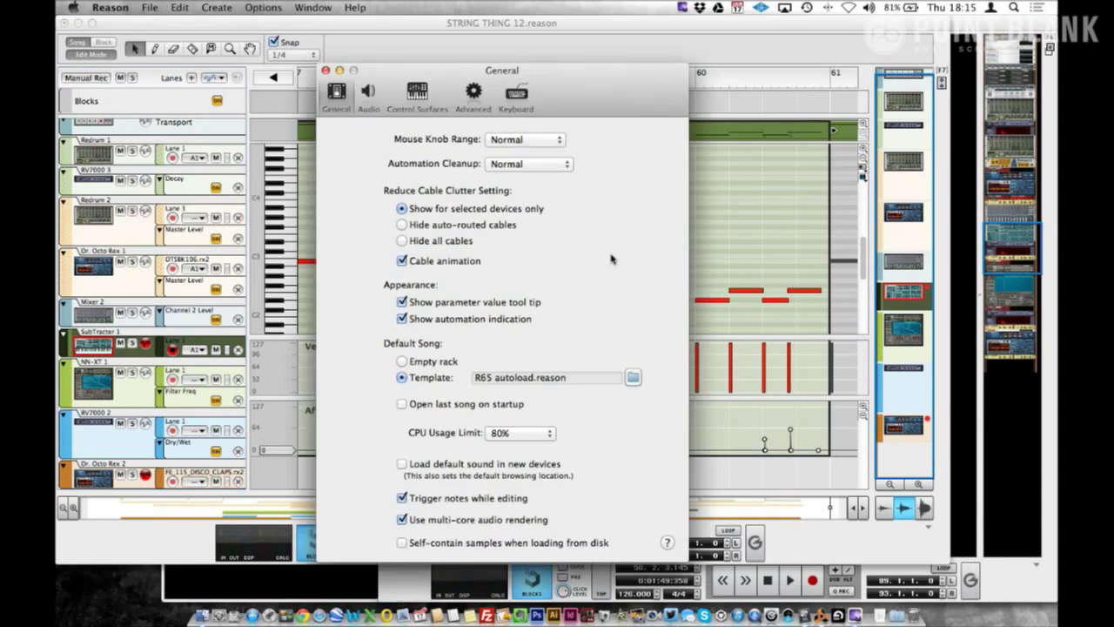
left_click(512, 95)
left_click(426, 96)
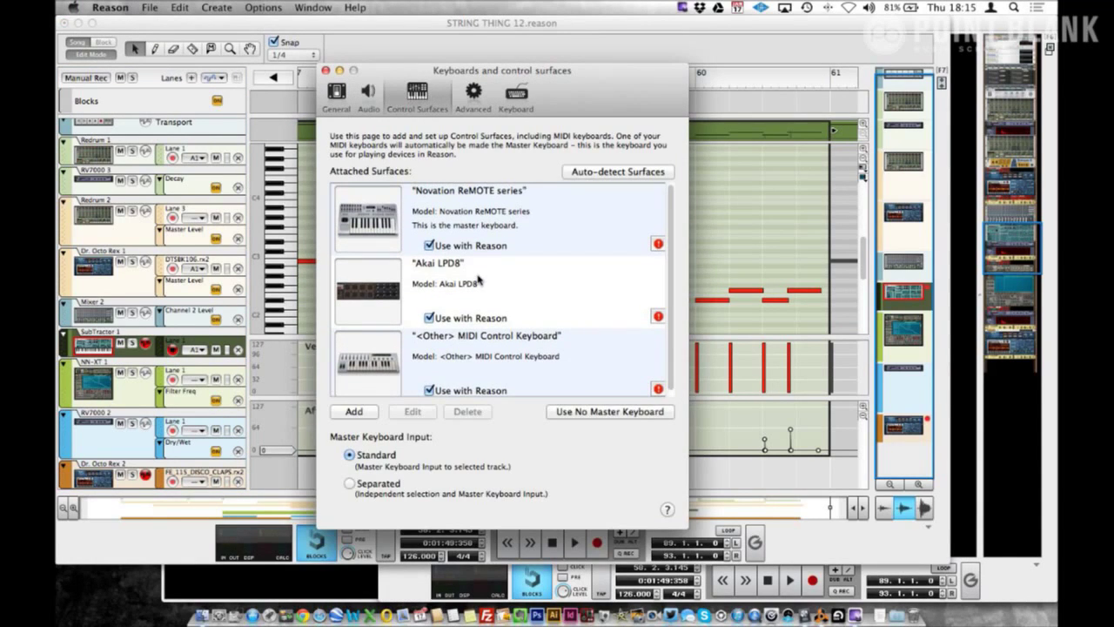
left_click(423, 320)
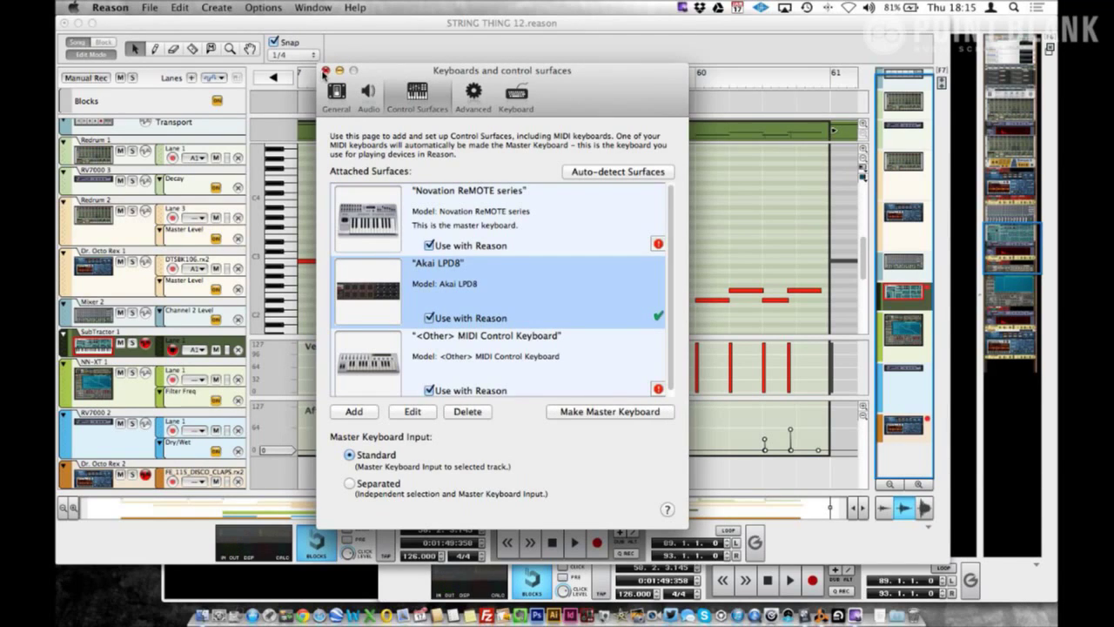
left_click(325, 71)
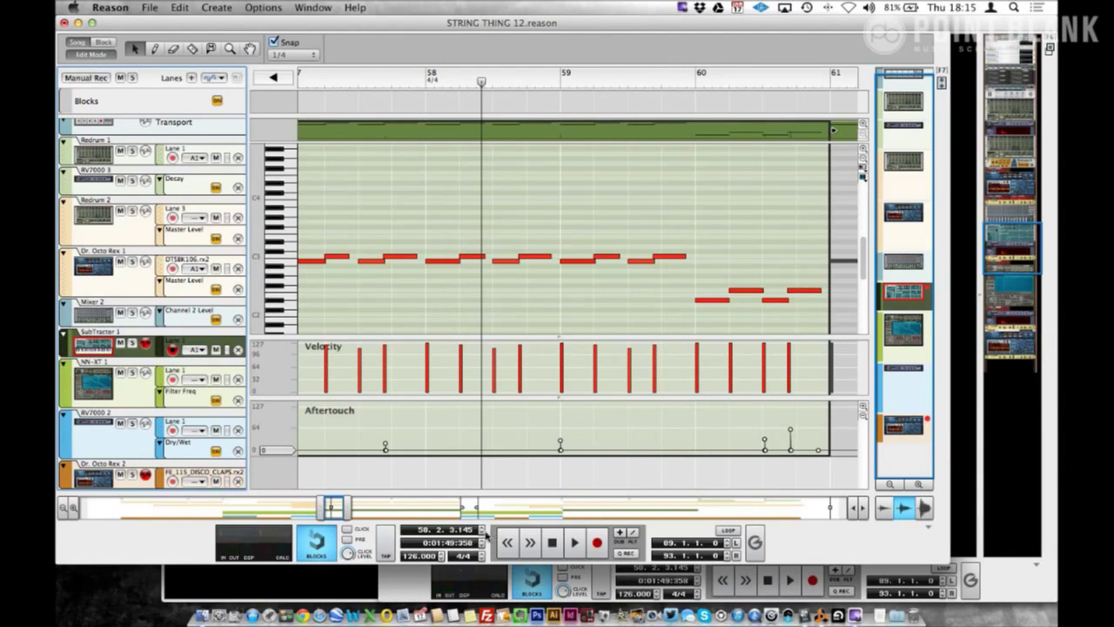
- Add a SubTractor Analog Synthesizer at the end of the STRING THING 12 rack, below the last compressor
left_click(416, 578)
scroll(657, 196, "up", 5)
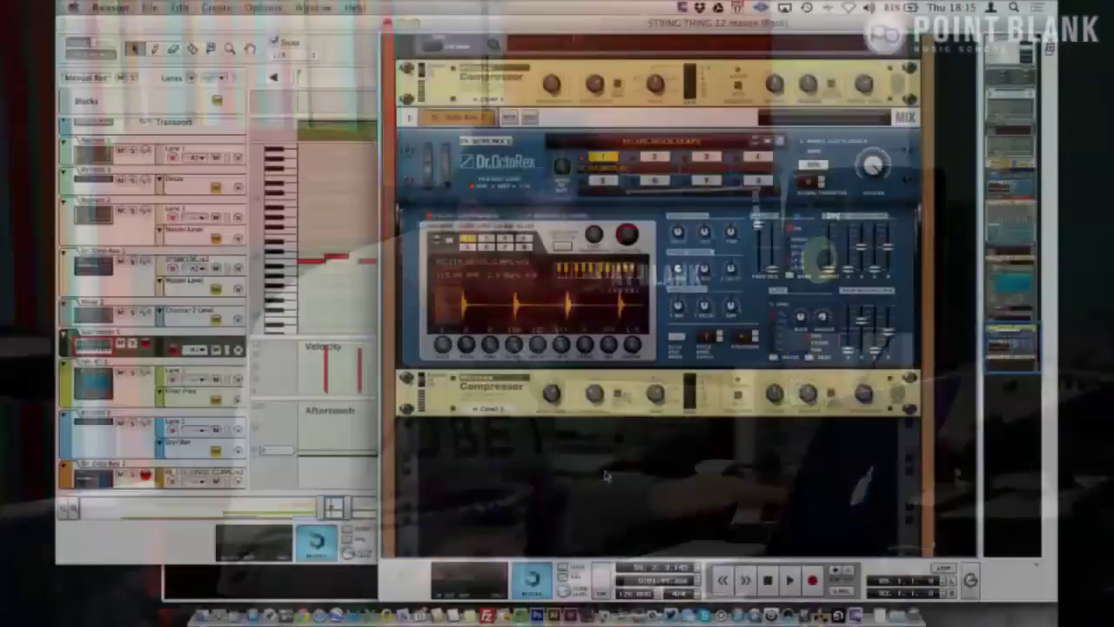
right_click(608, 462)
mouse_move(676, 552)
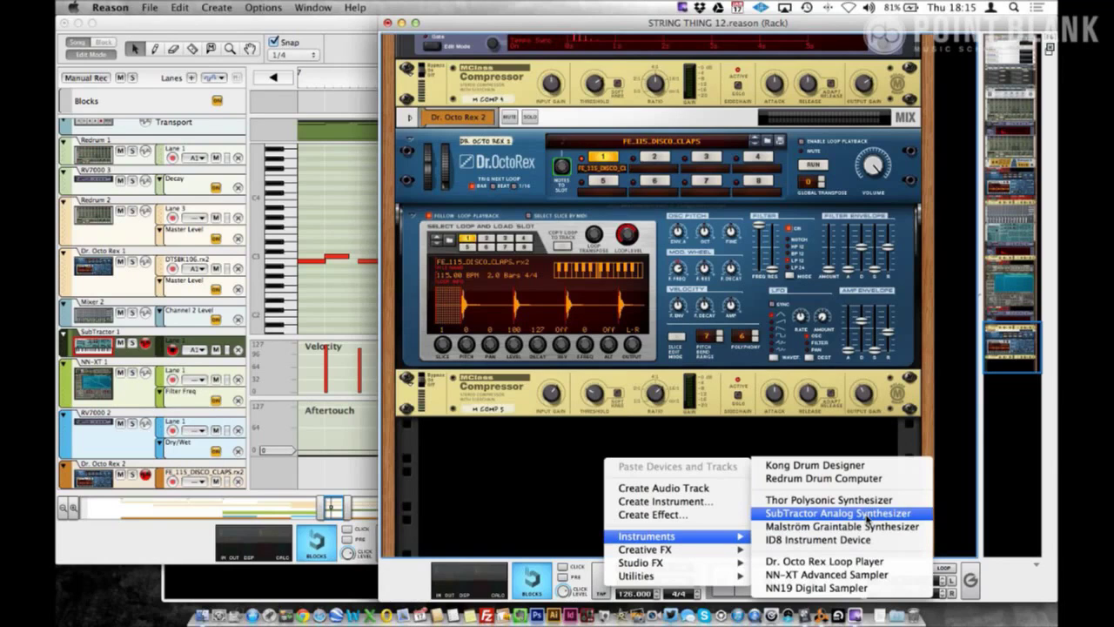
left_click(867, 514)
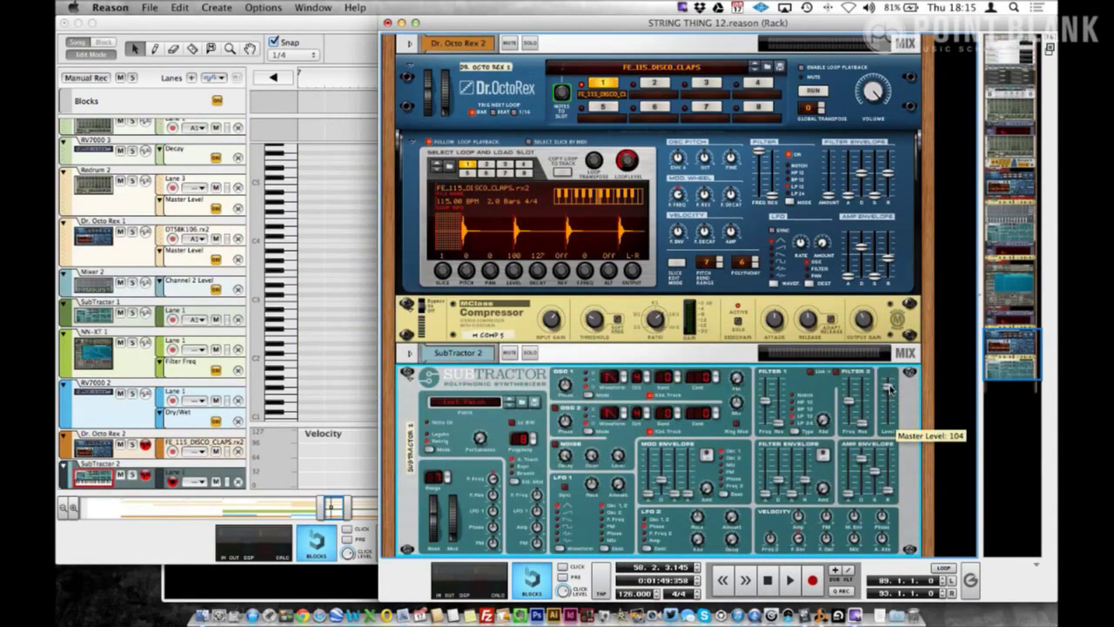
- Enable the new SubTractor's second oscillator, use sine waveforms and set oscillator 1 to octave 2
left_click(621, 382)
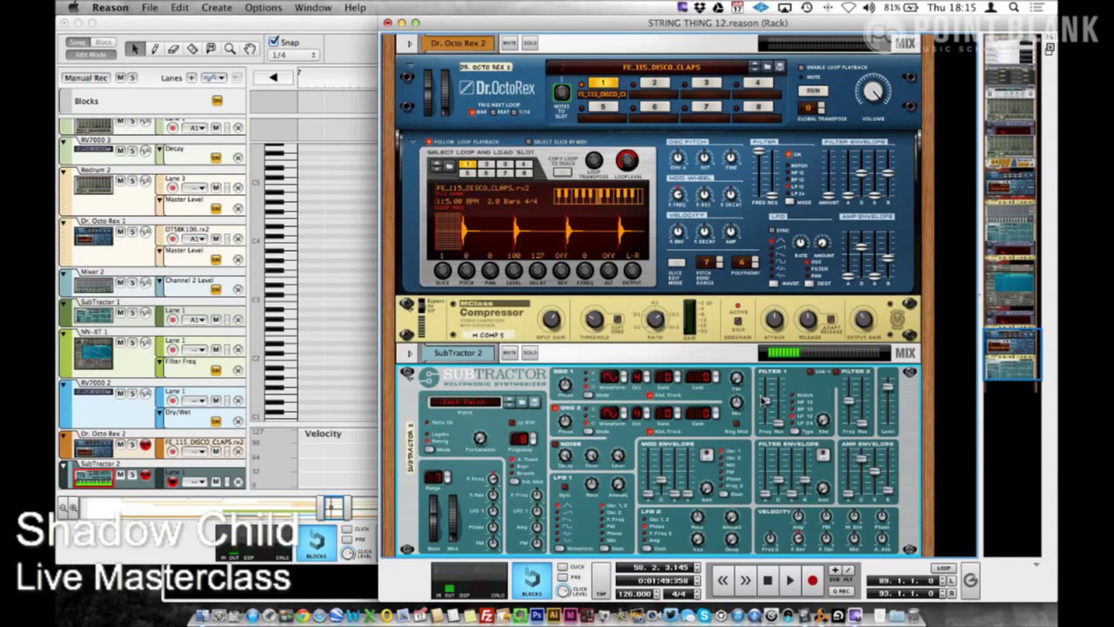
left_click(646, 378)
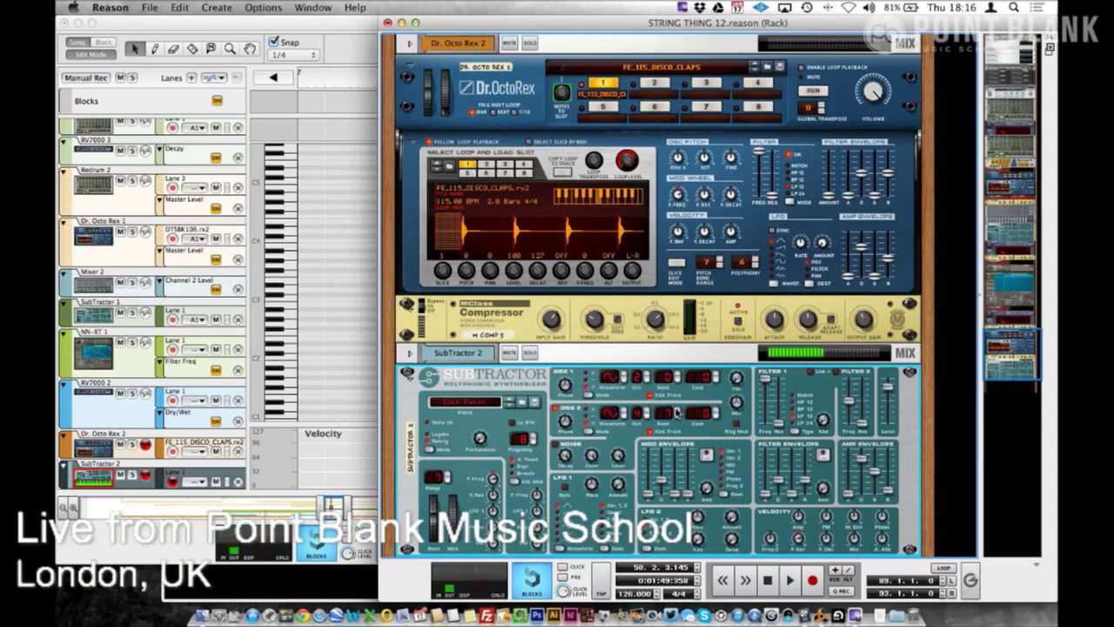
scroll(678, 413, "up", 10)
scroll(677, 413, "down", 15)
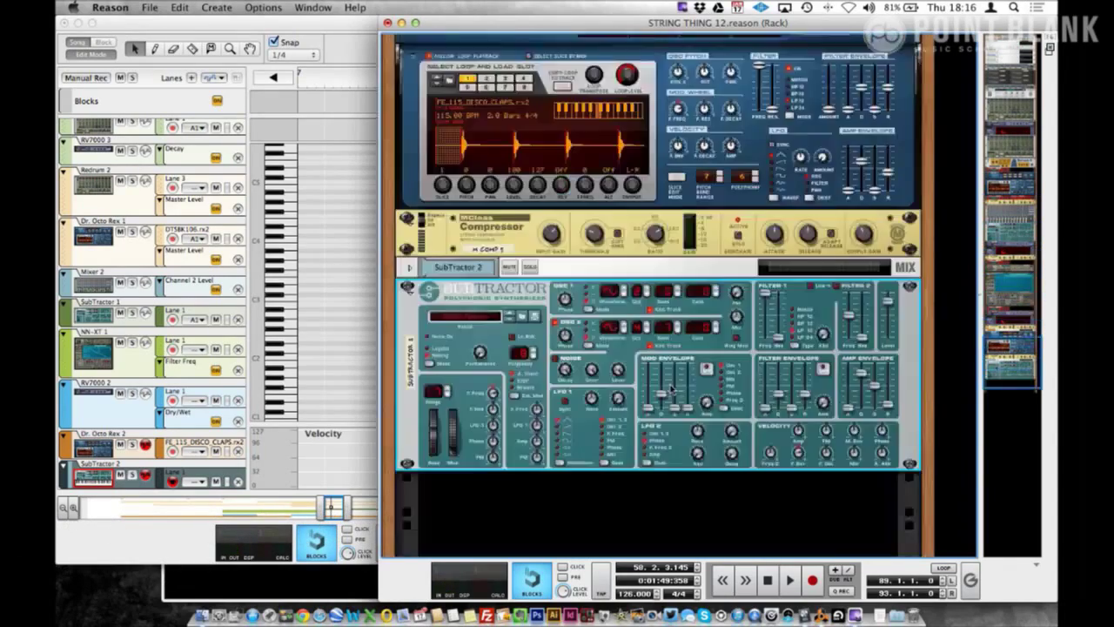
scroll(672, 389, "down", 2)
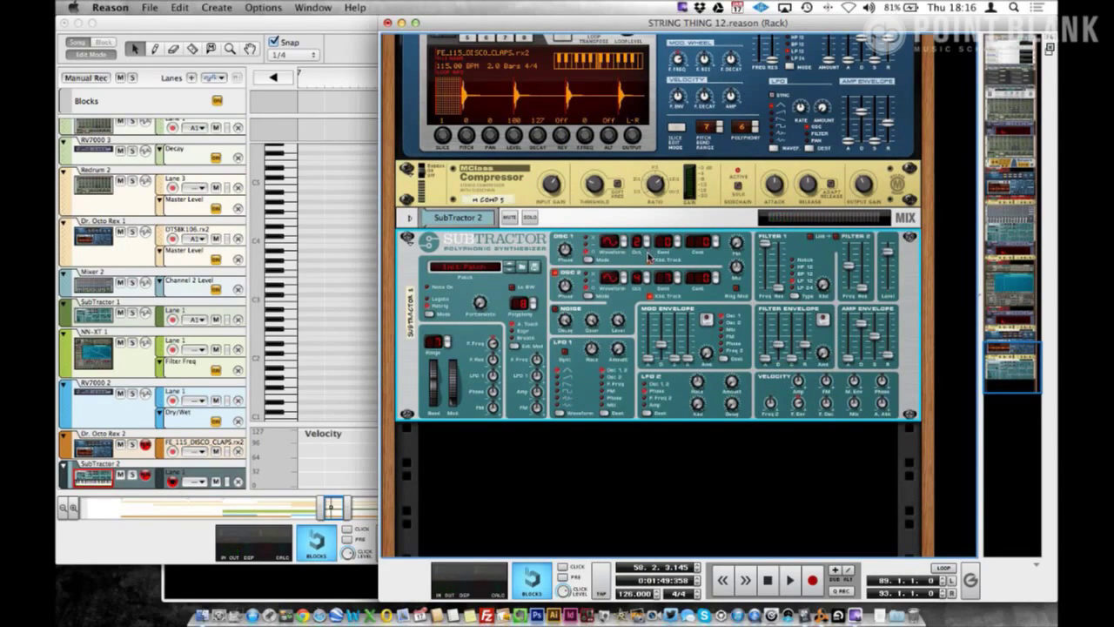
- Mute the SubTractor 2 track and select the SubTractor 1 track around bar 57 in the sequencer
left_click(124, 480)
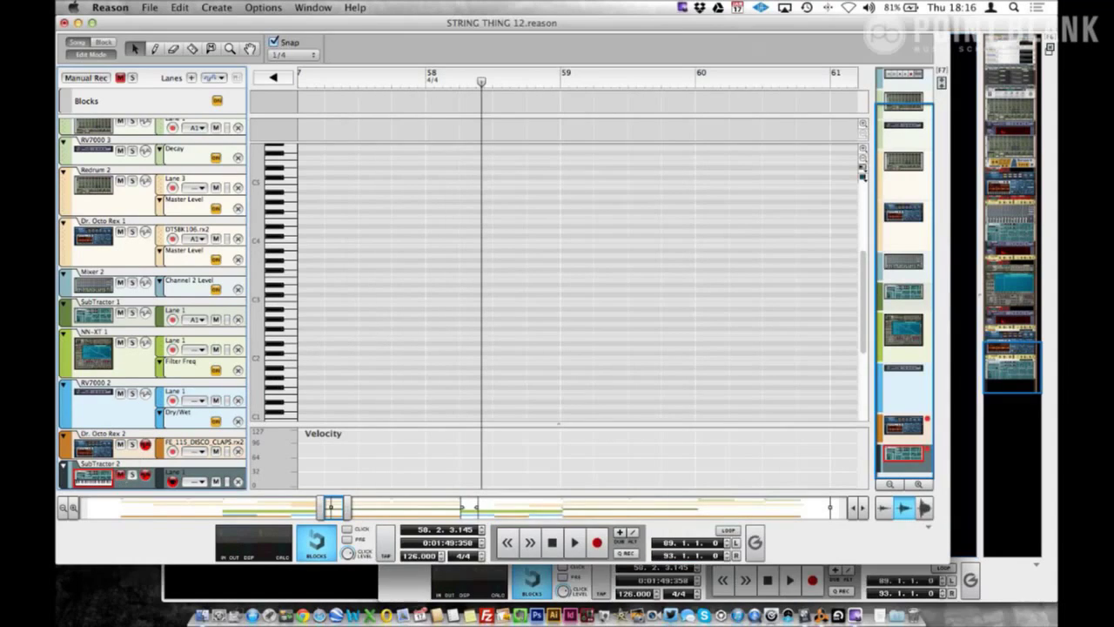
left_click(131, 323)
scroll(320, 94, "left", 6)
left_click(496, 85)
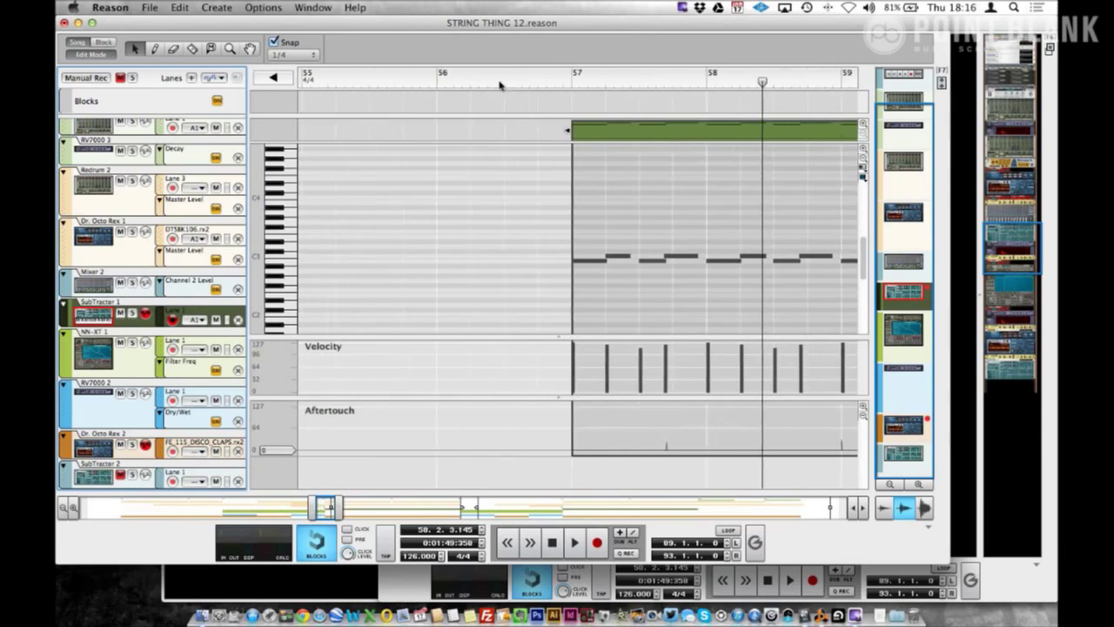
- Open the SubTractor 1 clip at bar 57, play its bassline in the song and stop playback
left_click(623, 130)
double_click(623, 131)
key("space")
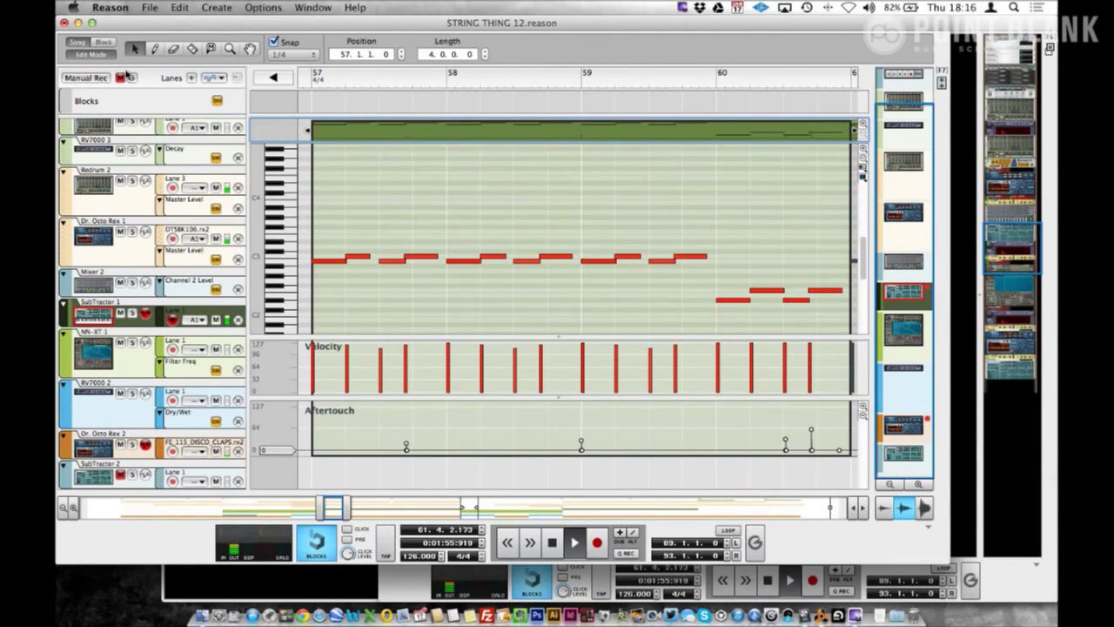
key("space")
left_click(109, 54)
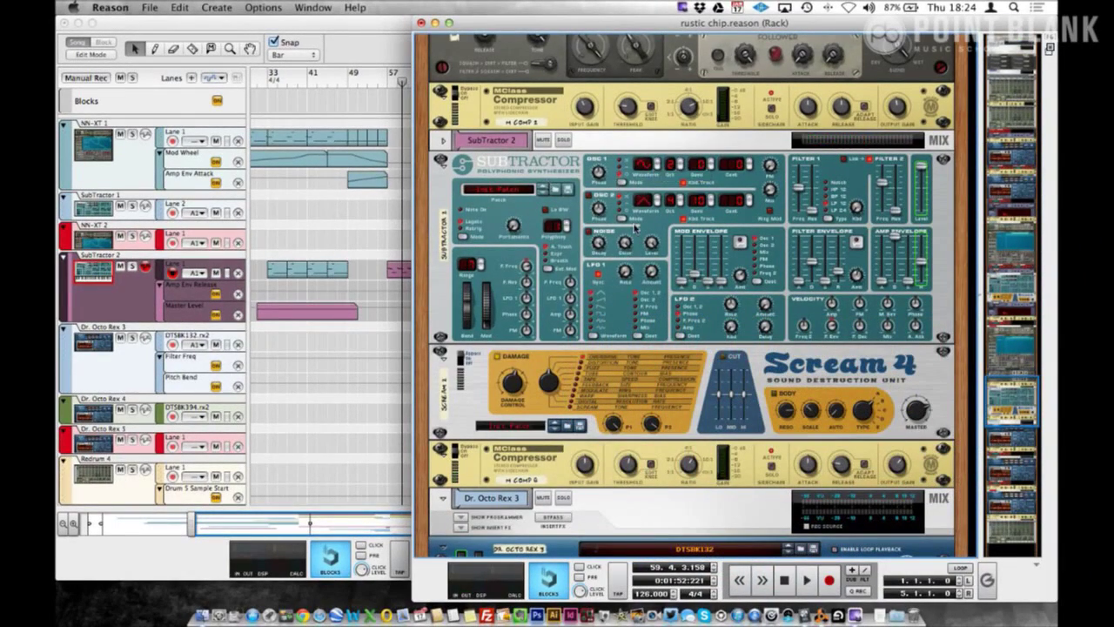
- Add a SubTractor Analog Synthesizer below Redrum 4 in the rustic chip rack
scroll(635, 228, "down", 10)
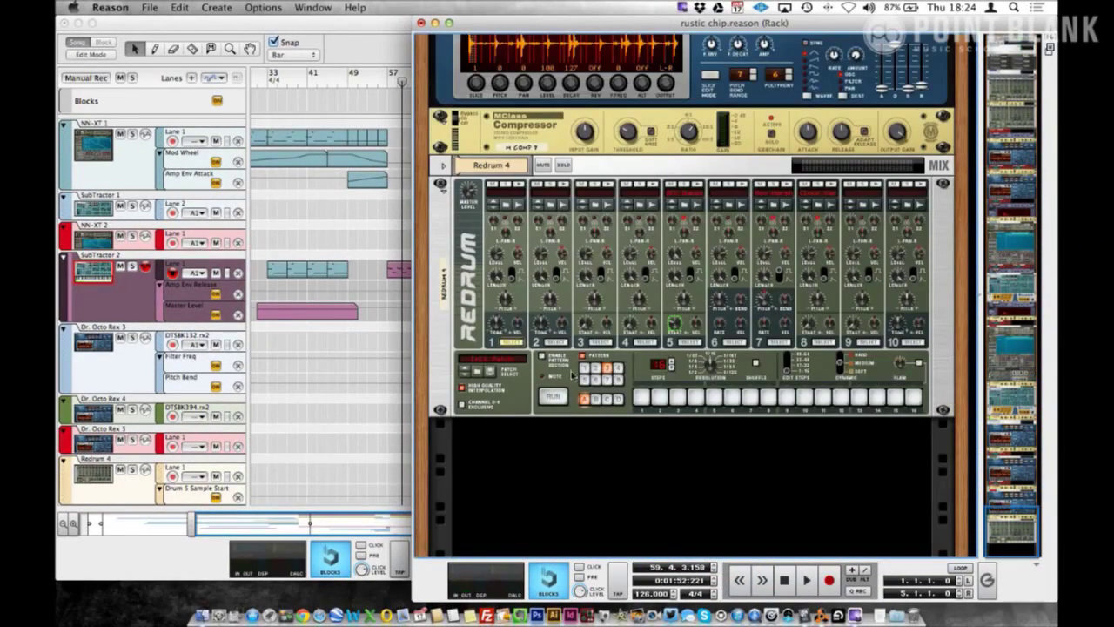
right_click(570, 453)
mouse_move(634, 525)
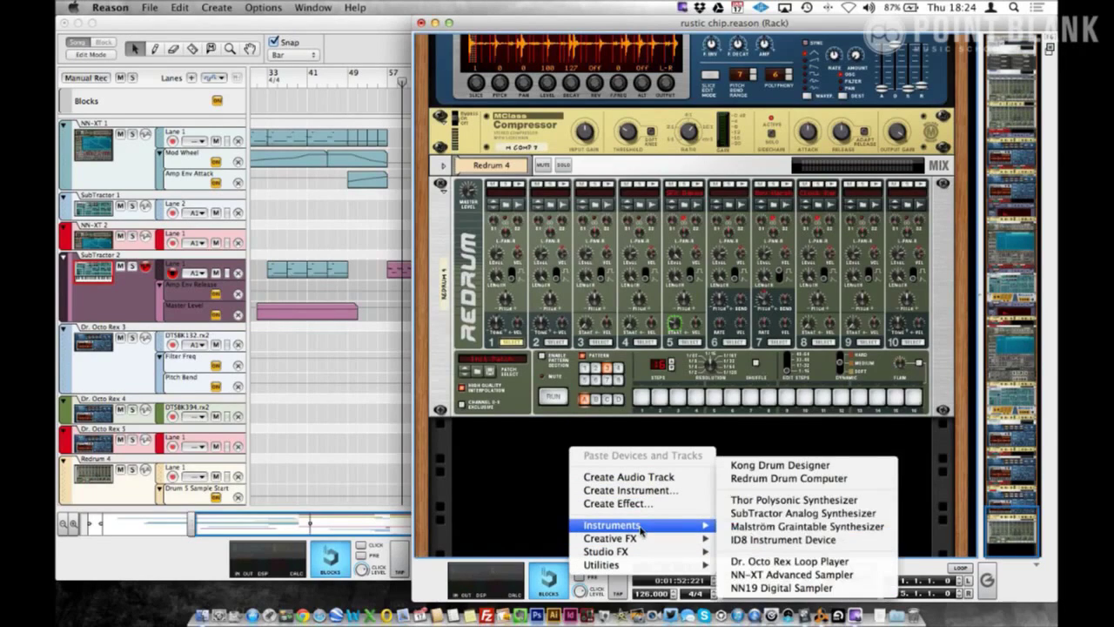
left_click(814, 514)
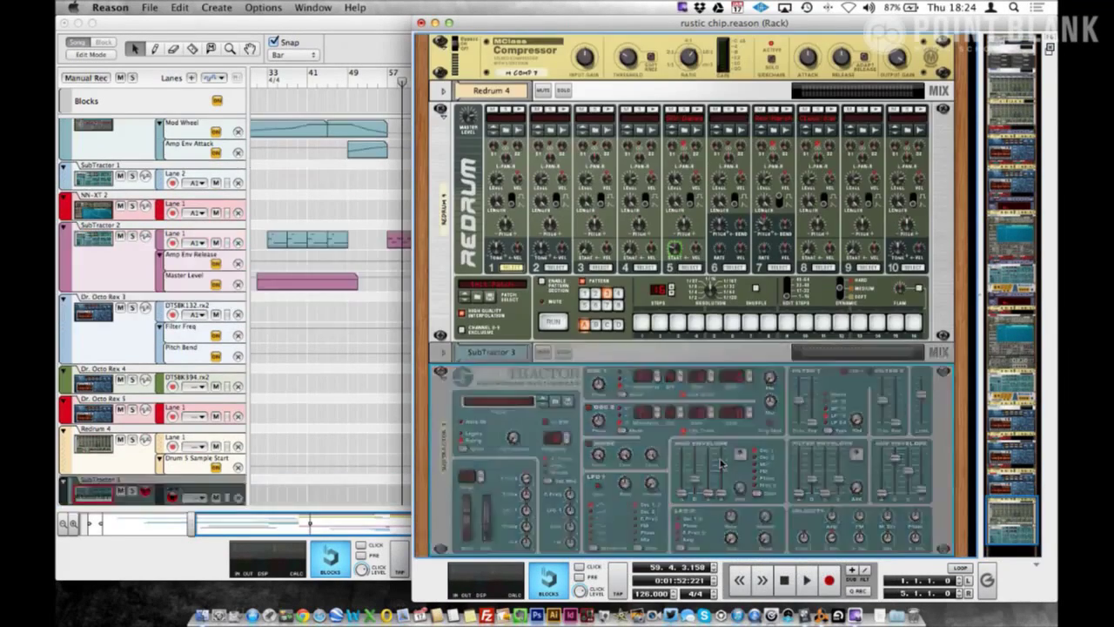
- Set the new SubTractor's oscillator 1 to a sine wave at octave 2 and its amp envelope release to 72
left_click(657, 376)
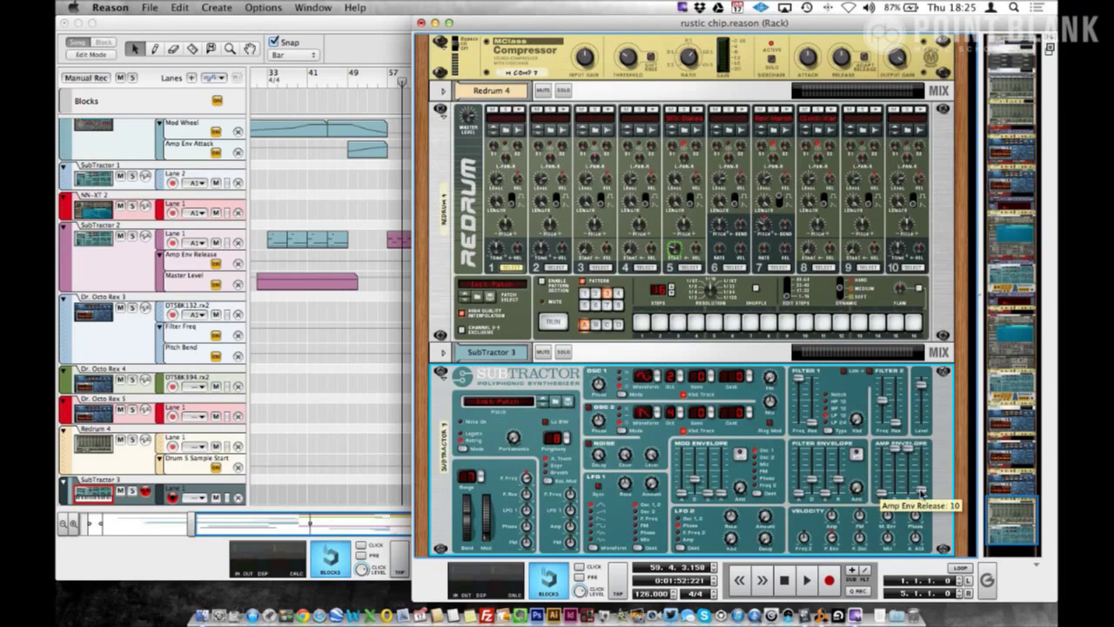
left_click_drag(929, 477, 926, 473)
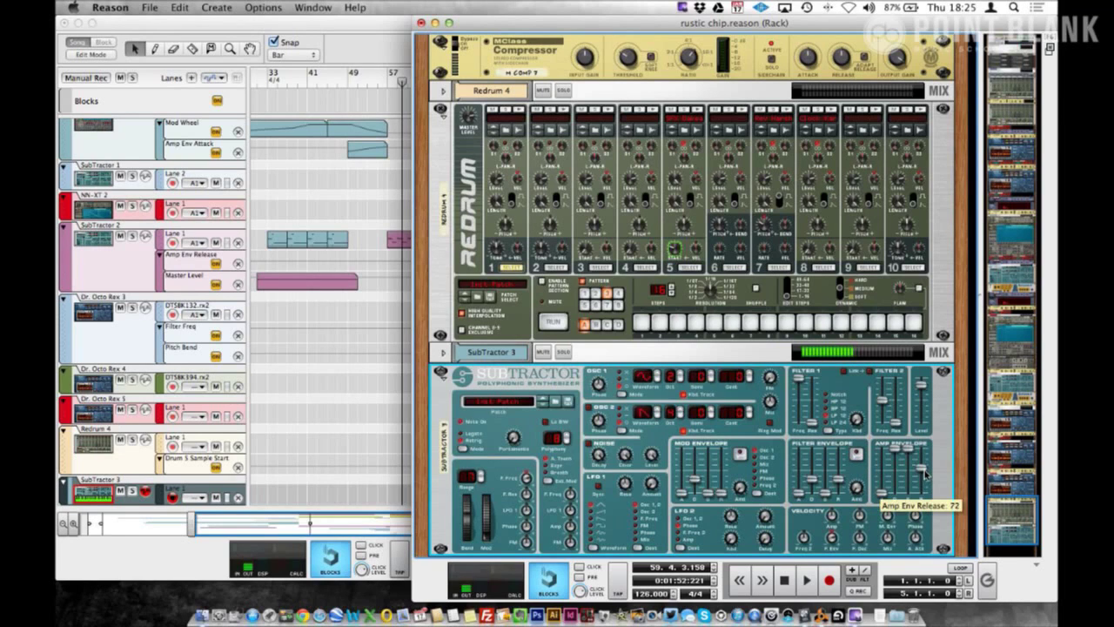
scroll(731, 440, "down", 3)
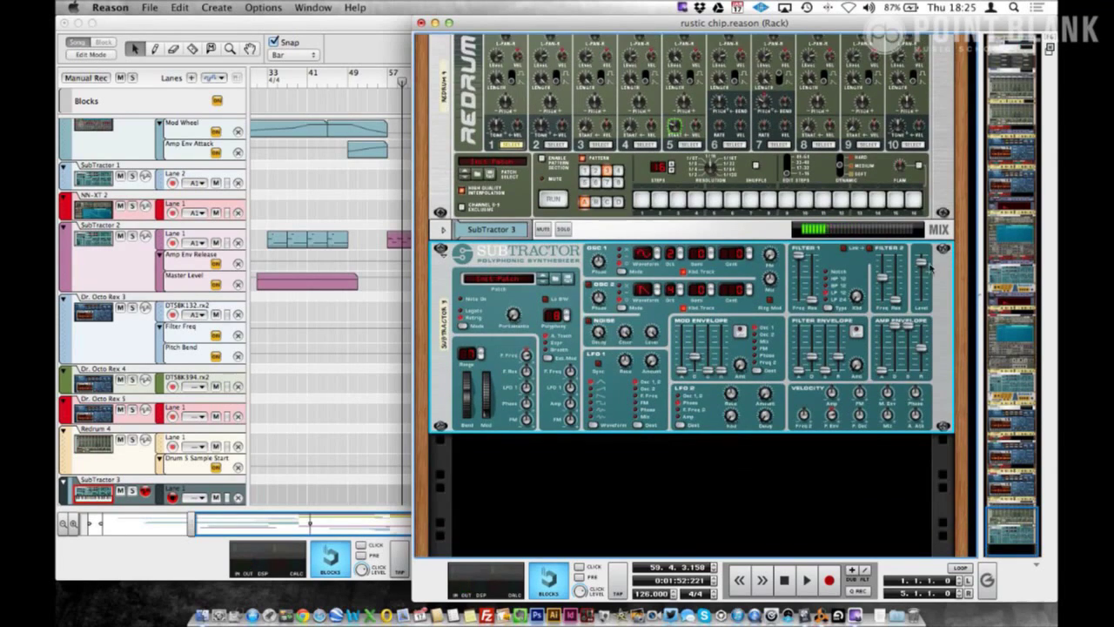